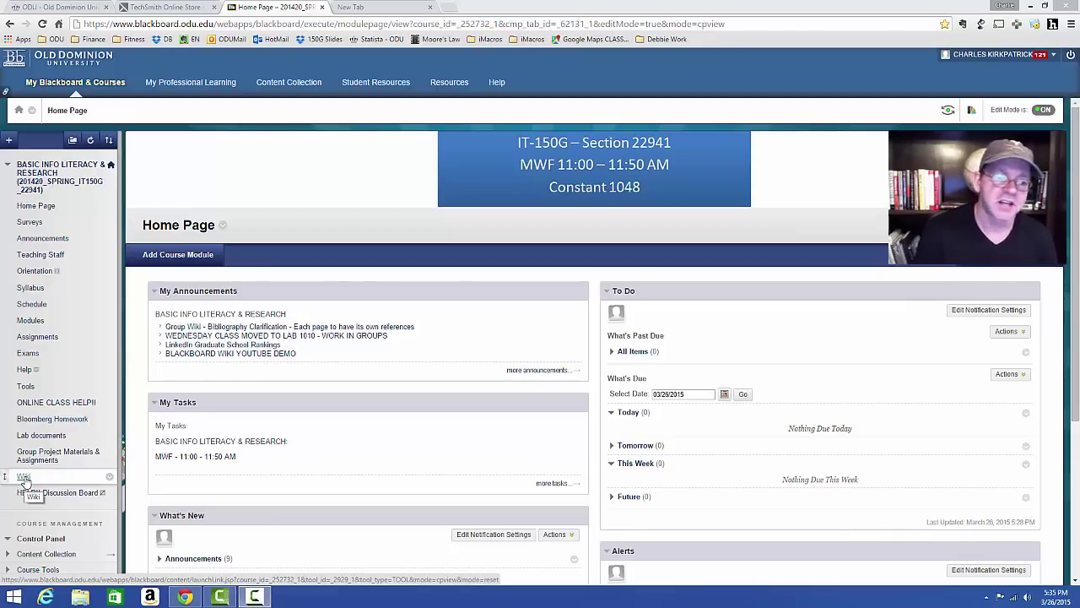
# Step: Create a course wiki called 'Demo 3' with the instructions 'This is demo 3'
pyautogui.click(26, 477)
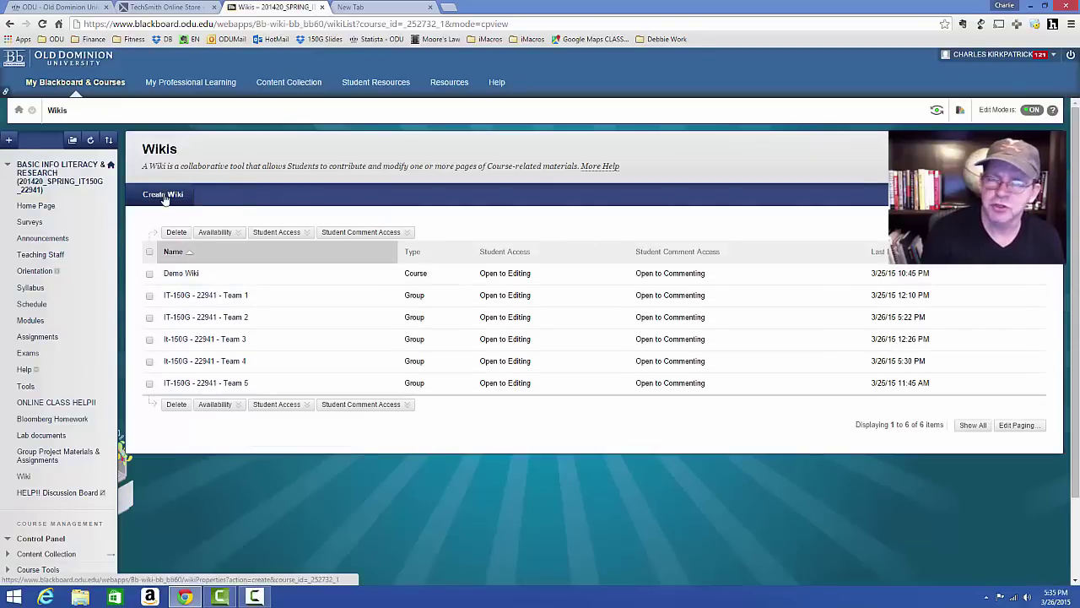
pyautogui.click(165, 196)
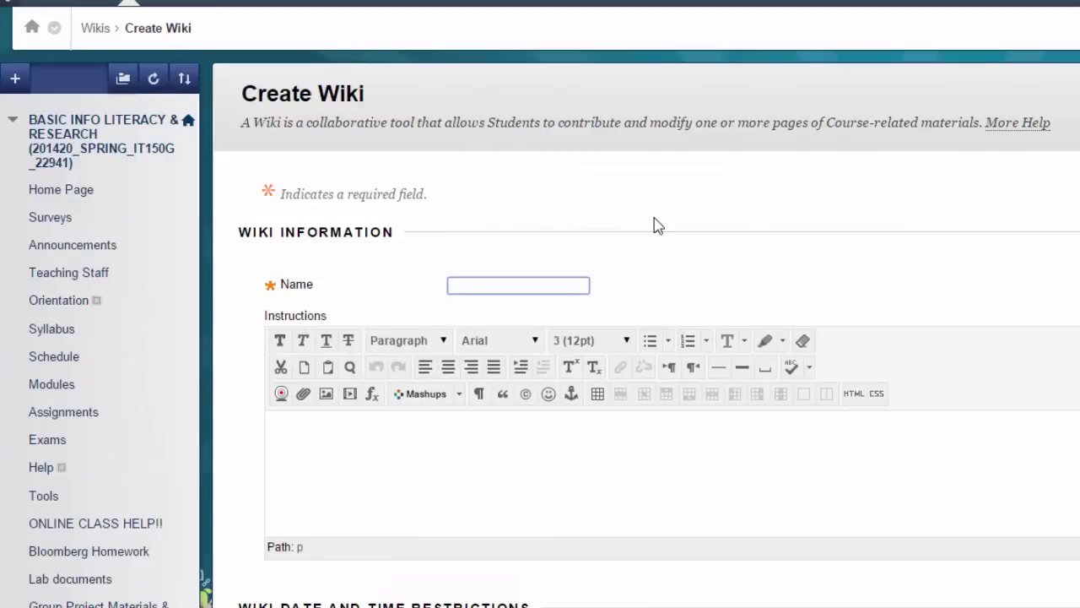
pyautogui.write('Demo')
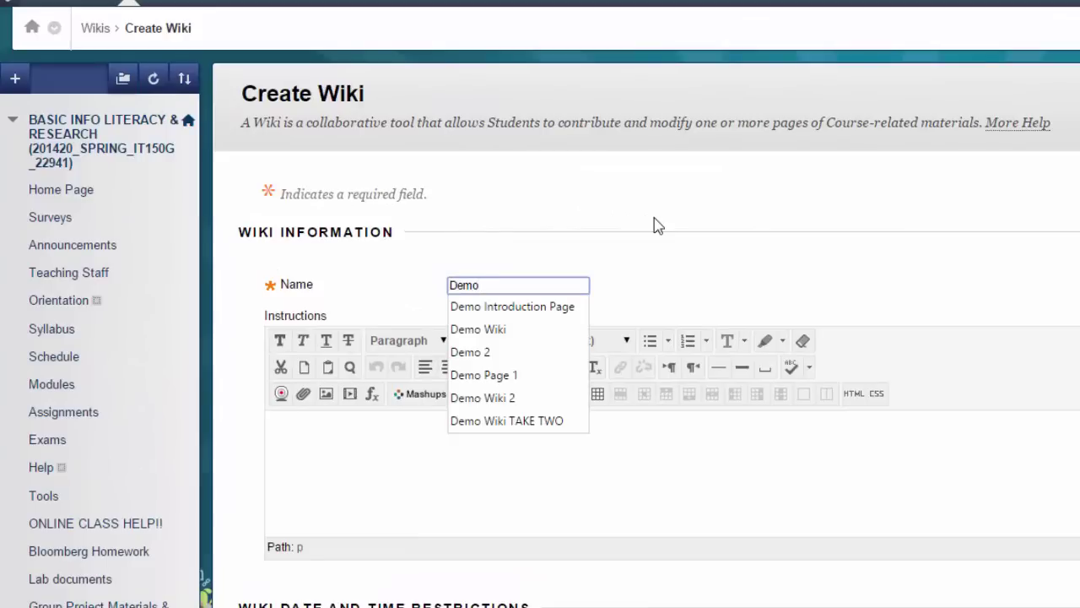
pyautogui.write(' 3')
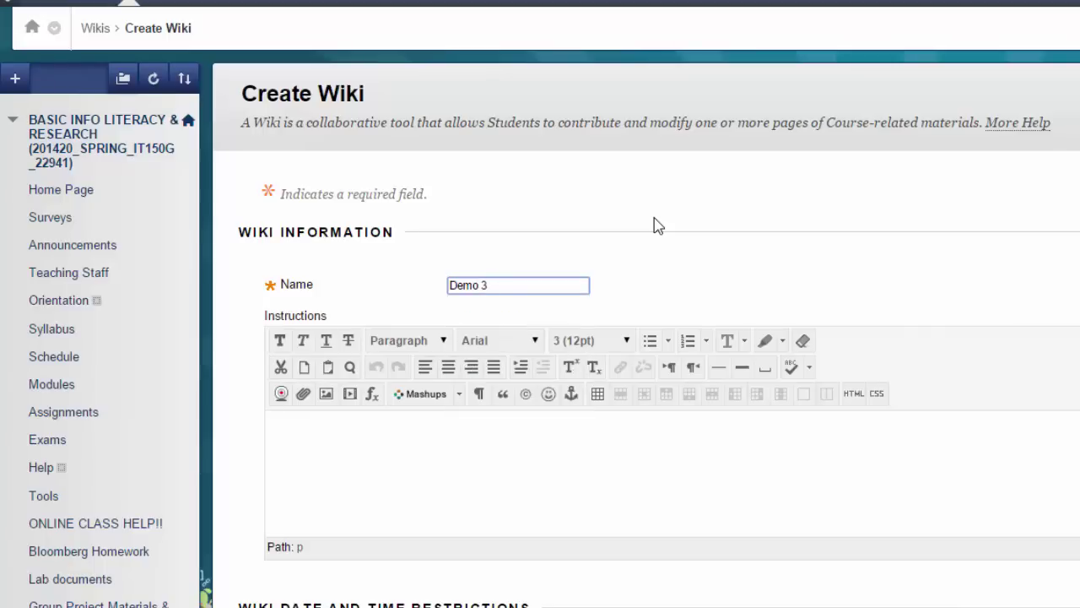
pyautogui.click(440, 421)
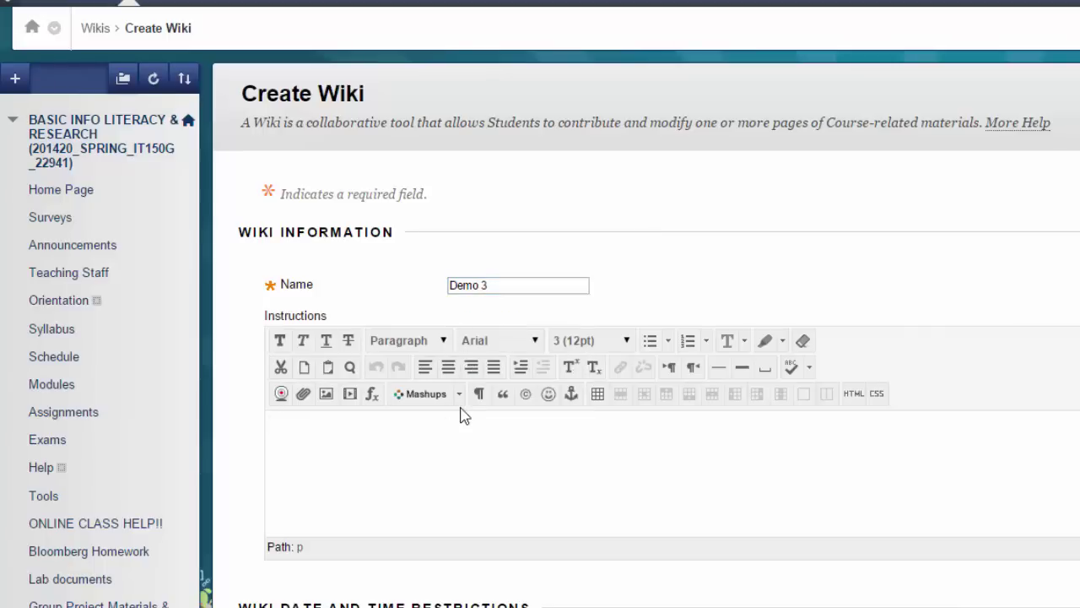
pyautogui.write('This is demo 3')
pyautogui.scroll(-2, 699, 502)
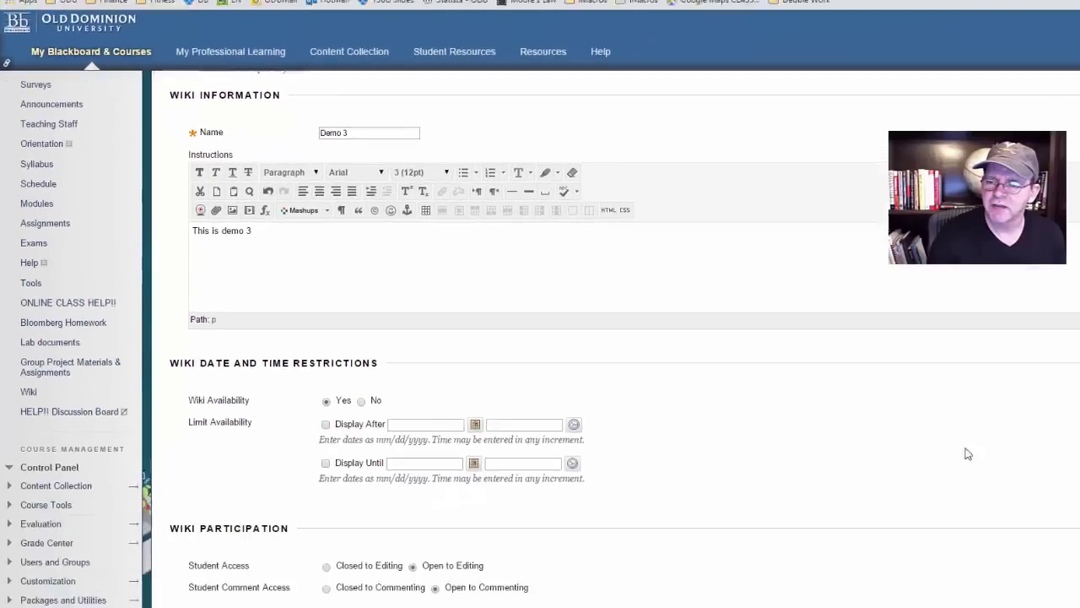
pyautogui.scroll(-3, 878, 430)
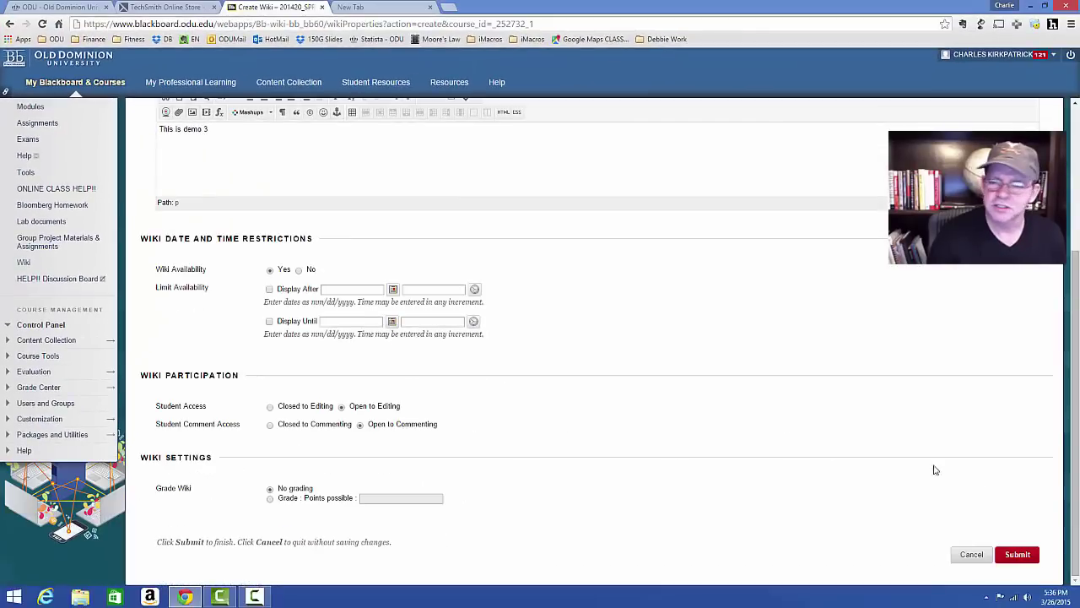
pyautogui.click(1017, 554)
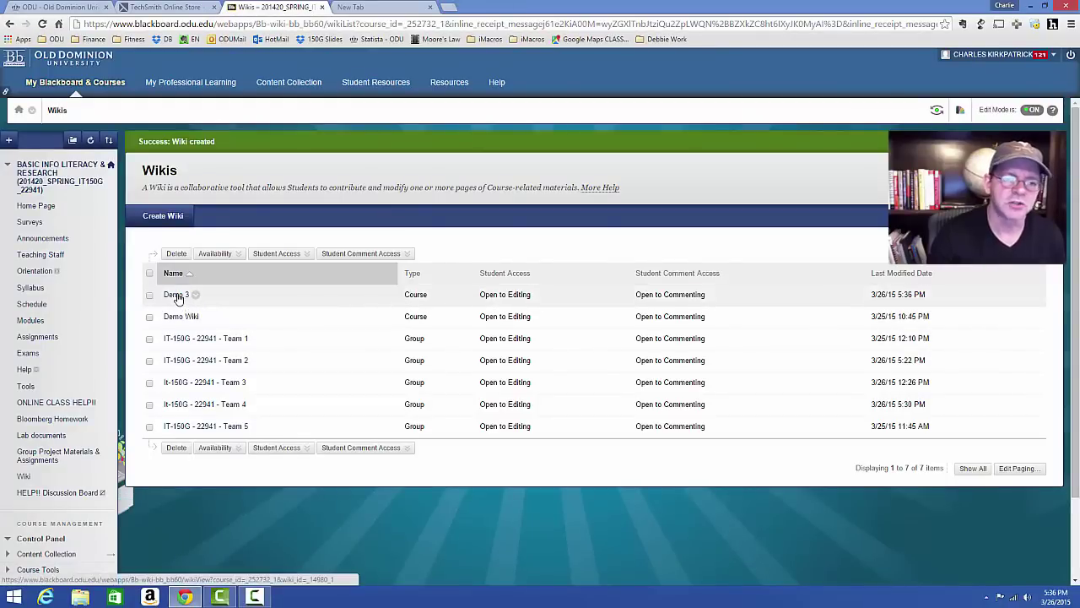
# Step: In the Demo 3 wiki, start a new page named 'Introduction Page'
pyautogui.click(178, 295)
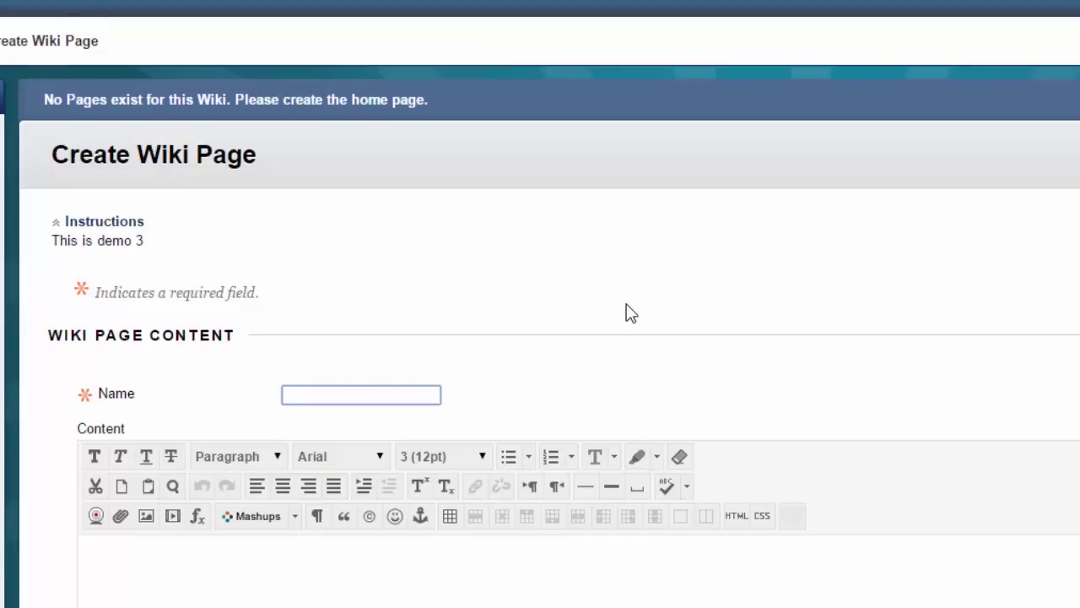
pyautogui.write('Introduction Page')
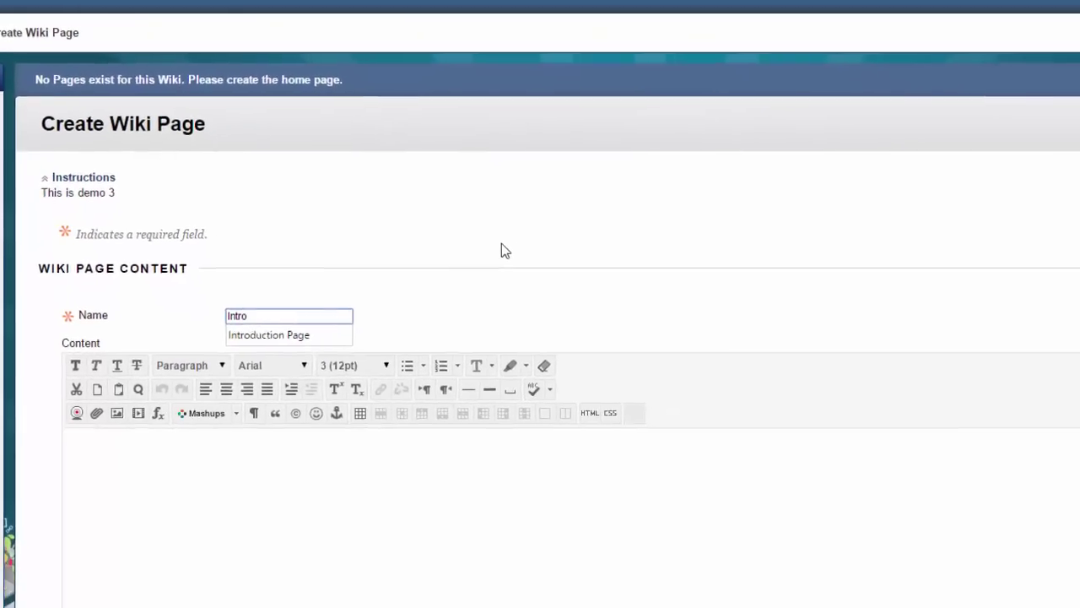
pyautogui.press('Tab')
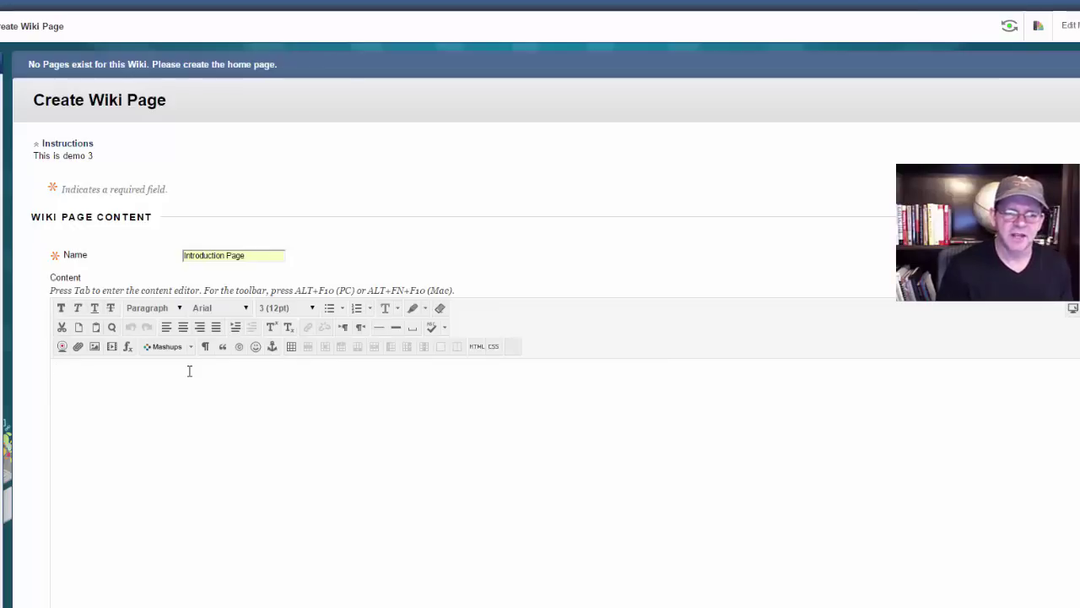
# Step: Type the content 'Introduction Page Content will go here...' followed by a 'Table of Contents' line
pyautogui.write('Intro')
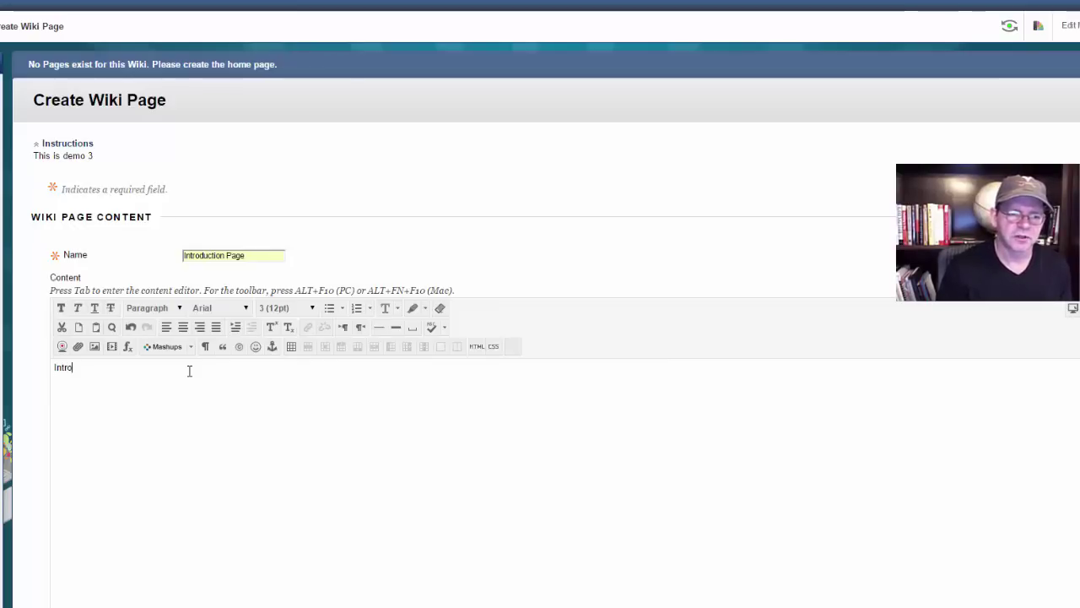
pyautogui.write('duction Page ')
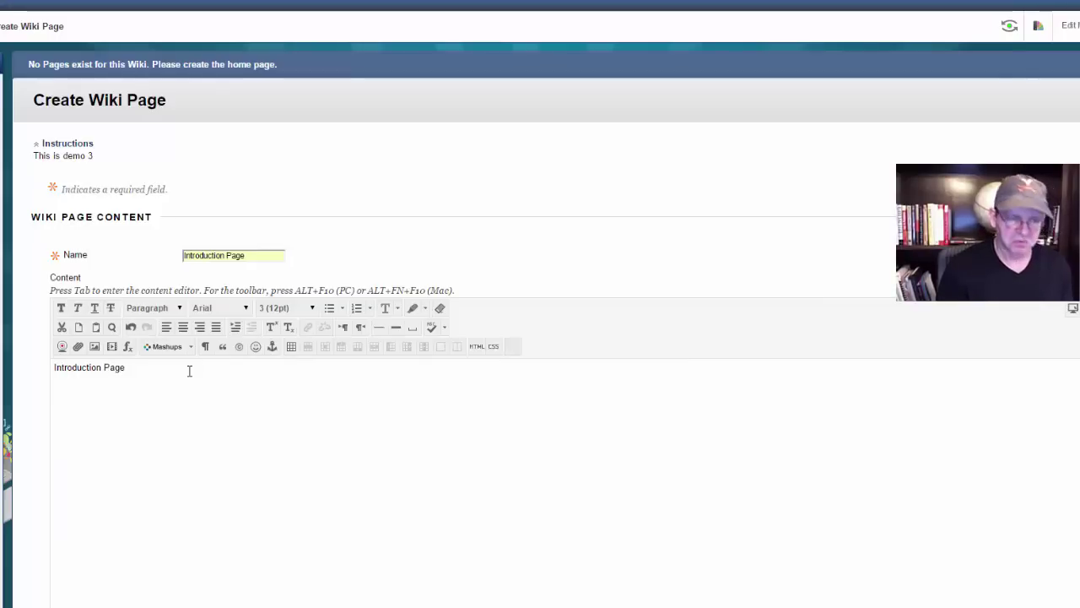
pyautogui.write('Content')
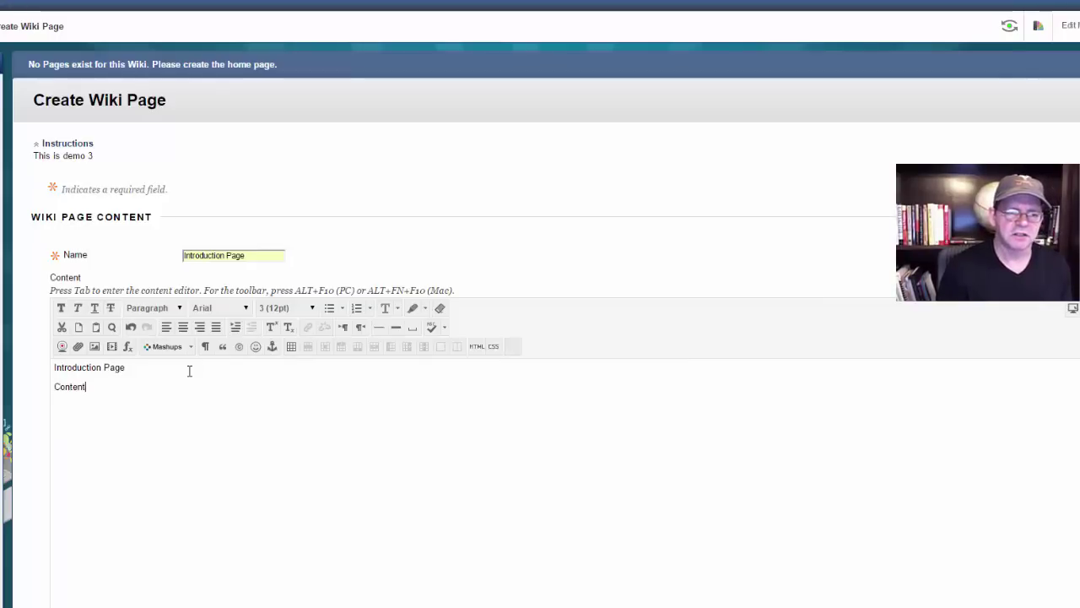
pyautogui.write(' will go here...')
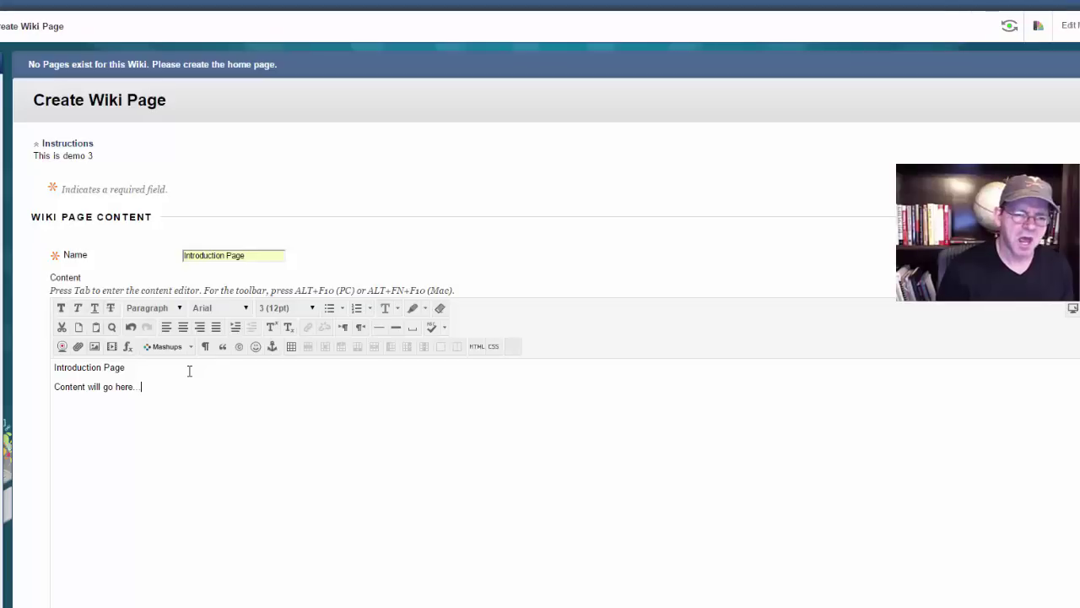
pyautogui.press('Return')
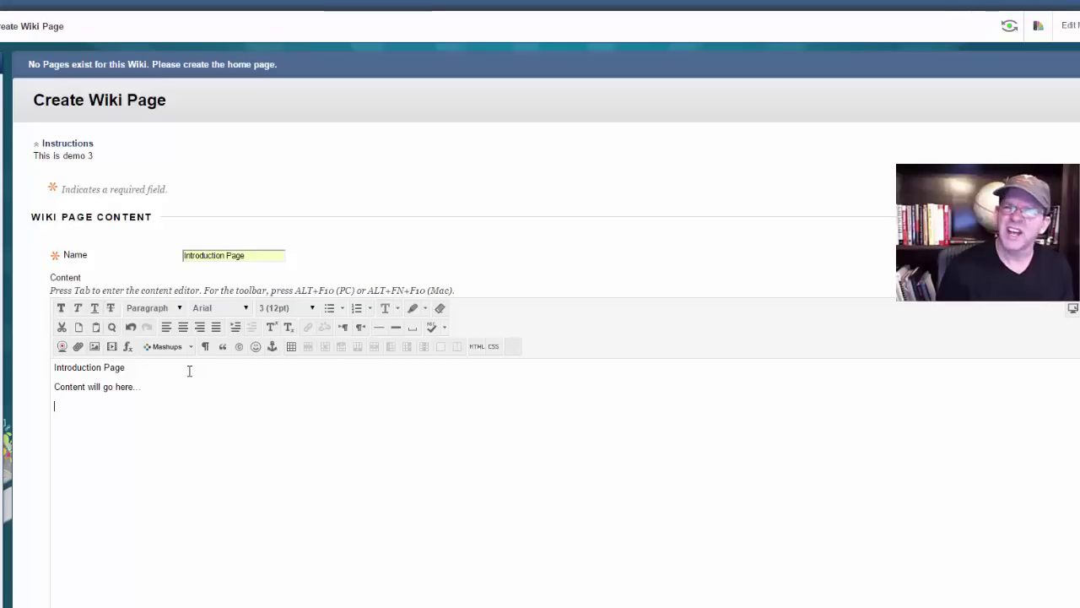
pyautogui.write('Table ')
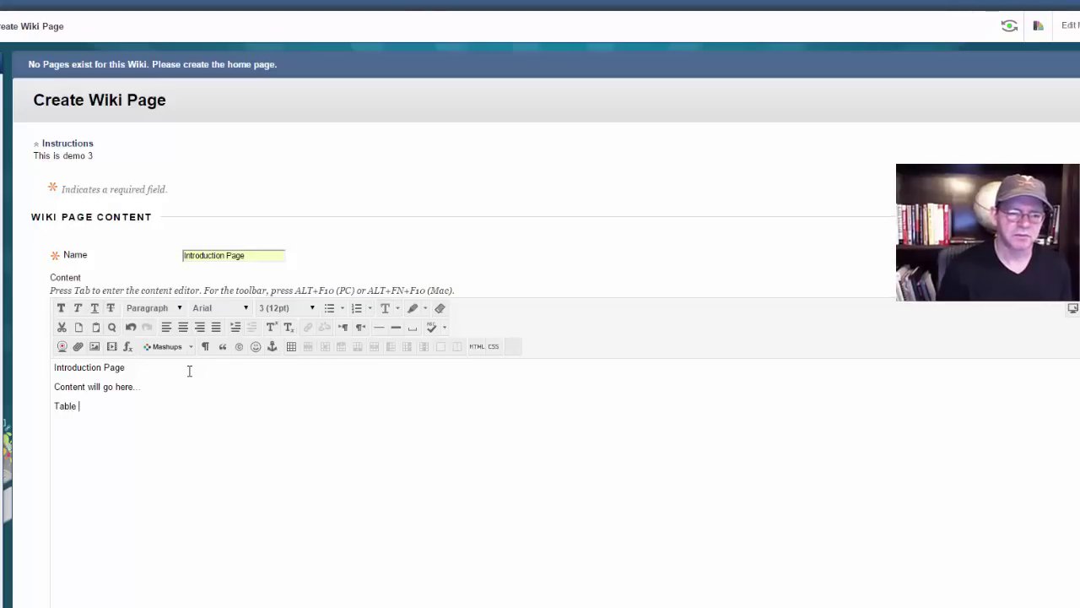
pyautogui.write('of Content')
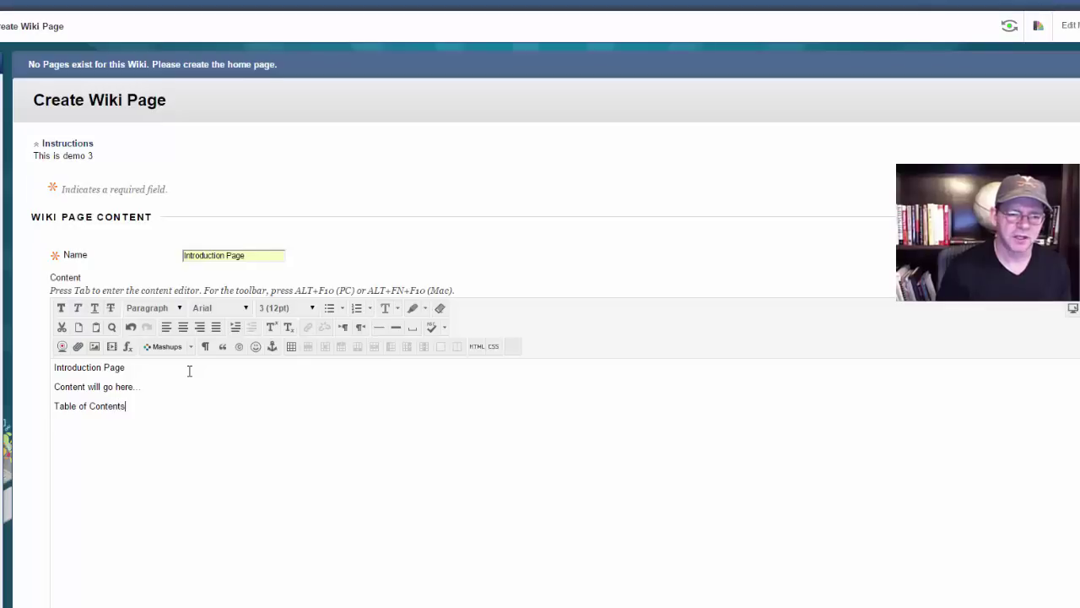
pyautogui.write('s')
pyautogui.press('Return')
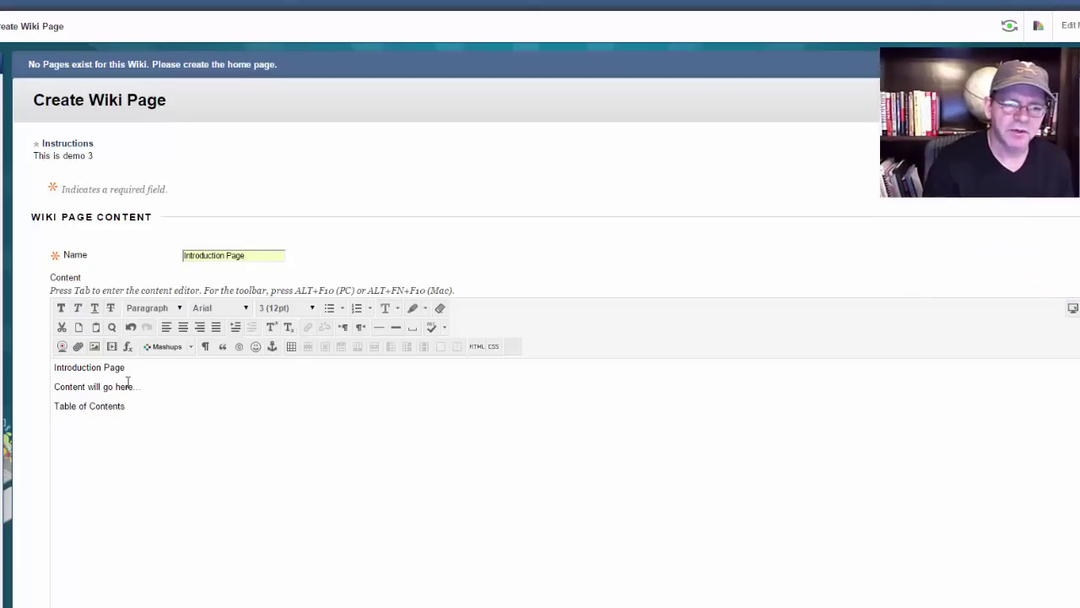
# Step: Make the 'Introduction Page' heading bold at 36pt
pyautogui.moveTo(126, 368); pyautogui.dragTo(30, 372)
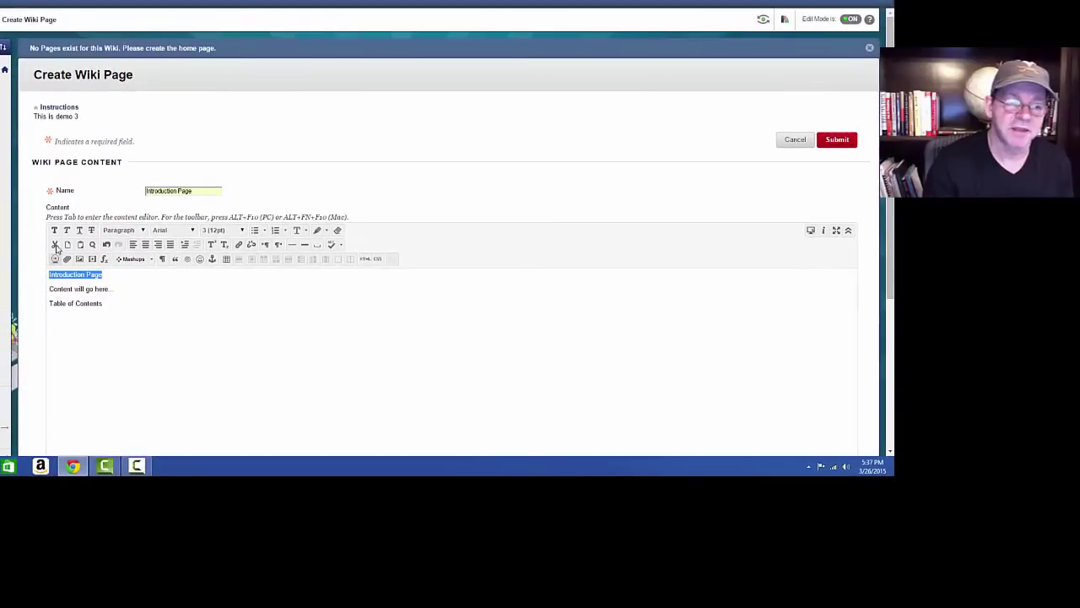
pyautogui.click(54, 230)
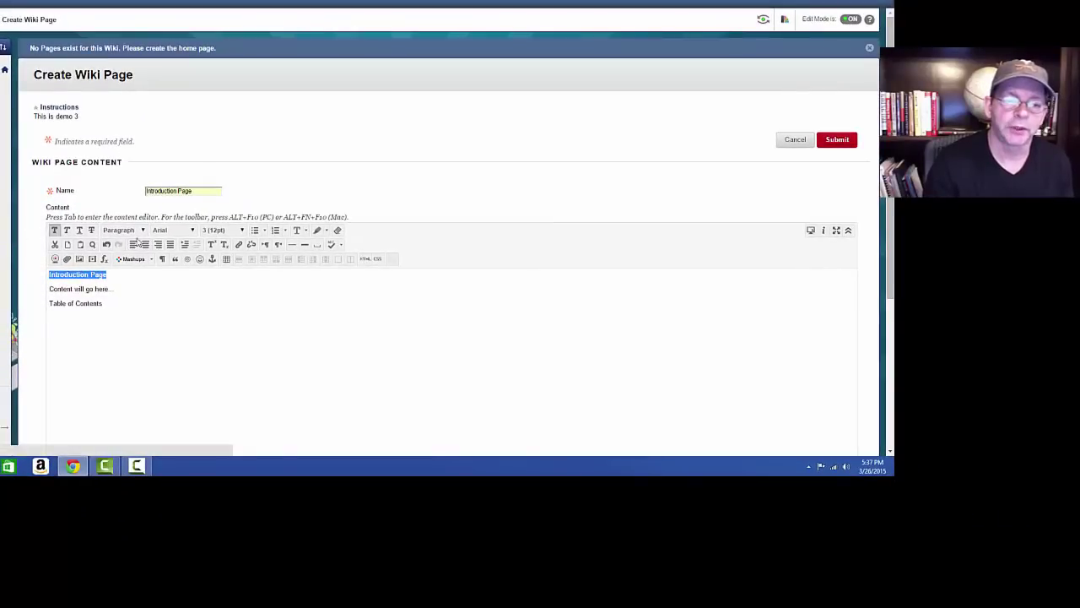
pyautogui.click(216, 230)
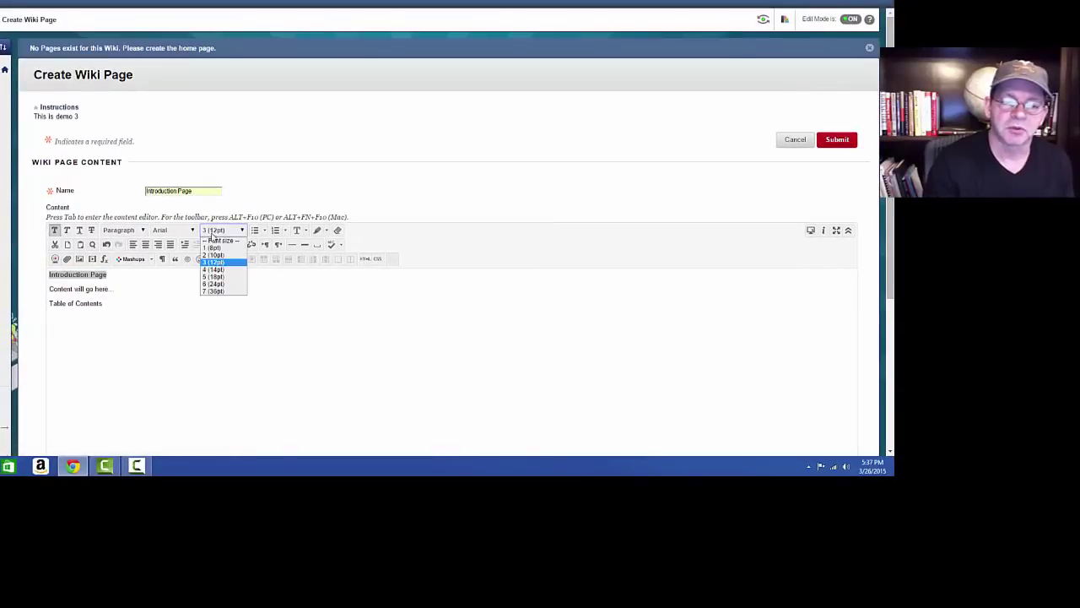
pyautogui.click(213, 291)
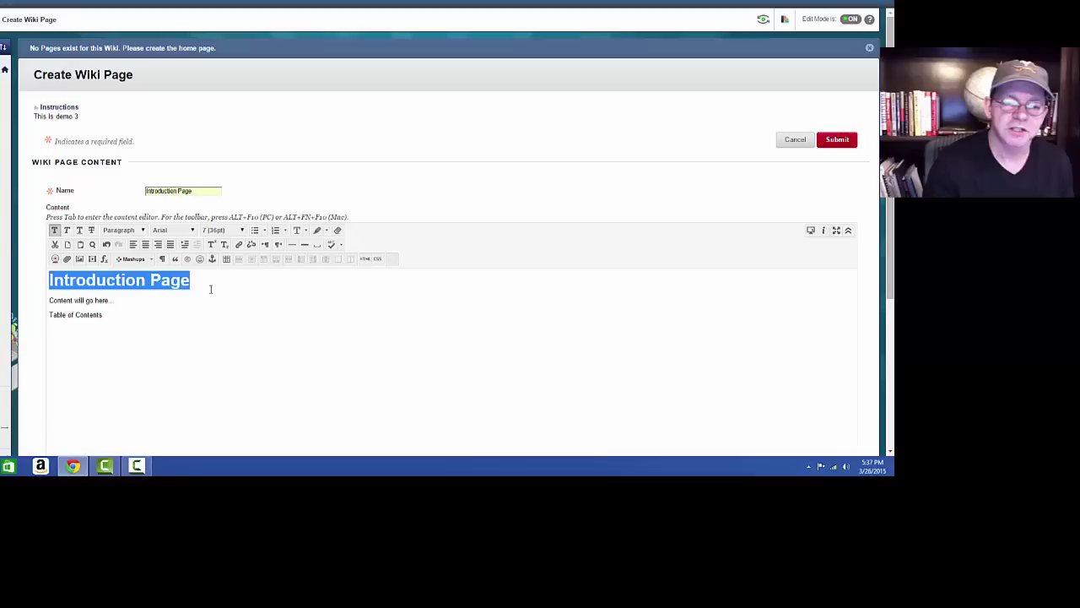
pyautogui.click(118, 308)
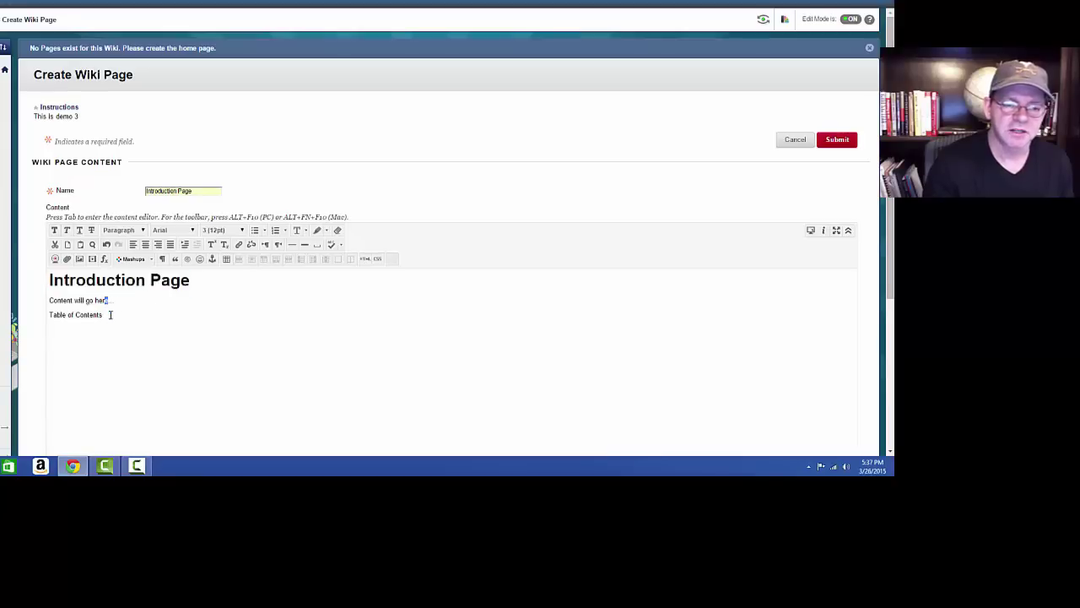
# Step: Make 'Table of Contents' bold, underlined and 24pt, then save the page
pyautogui.moveTo(104, 315); pyautogui.dragTo(37, 316)
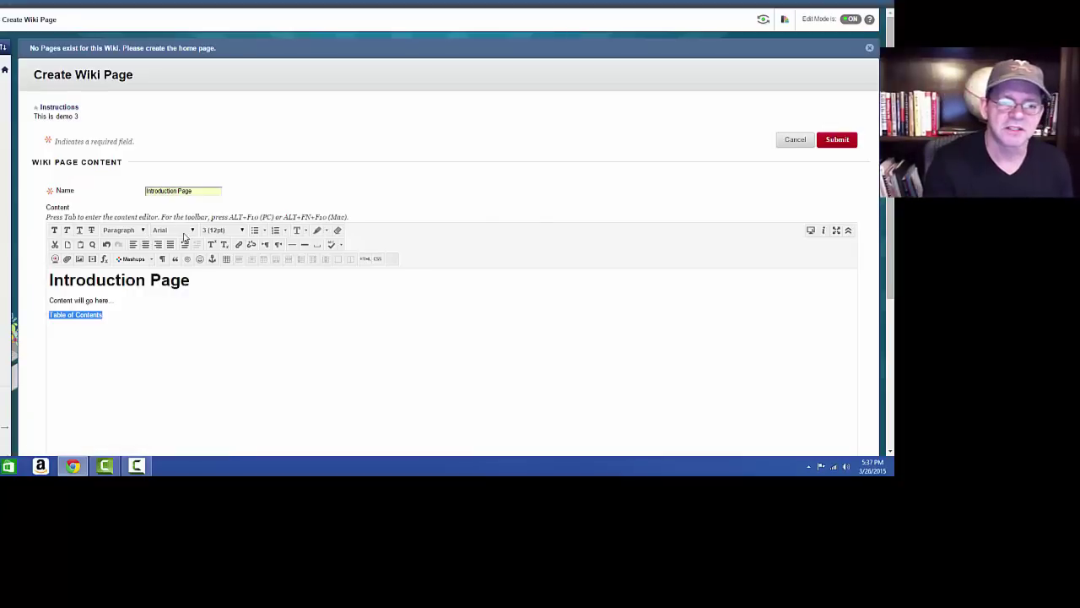
pyautogui.click(54, 229)
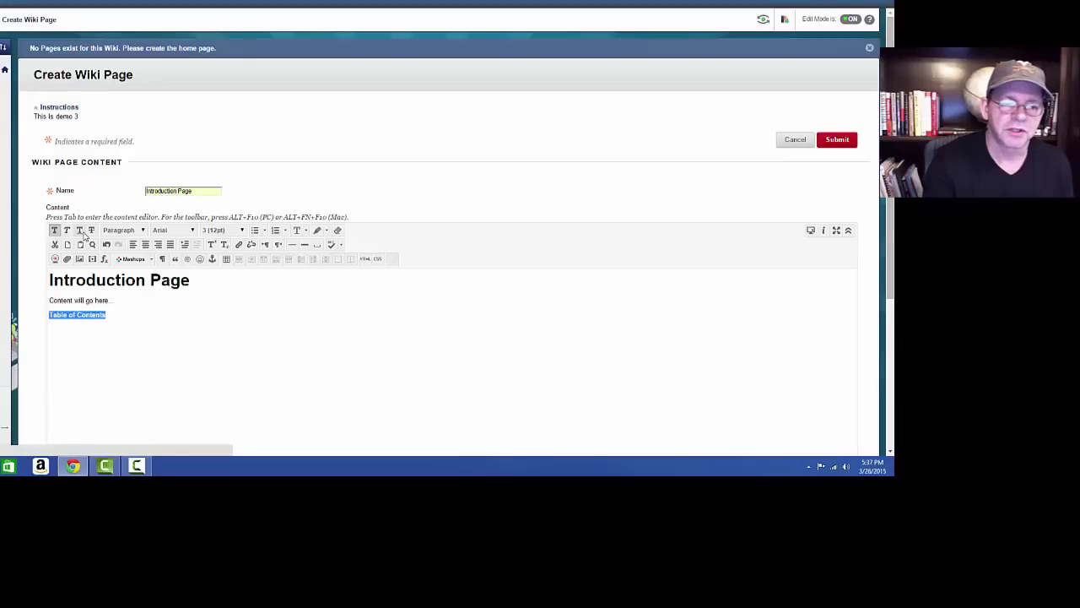
pyautogui.click(79, 230)
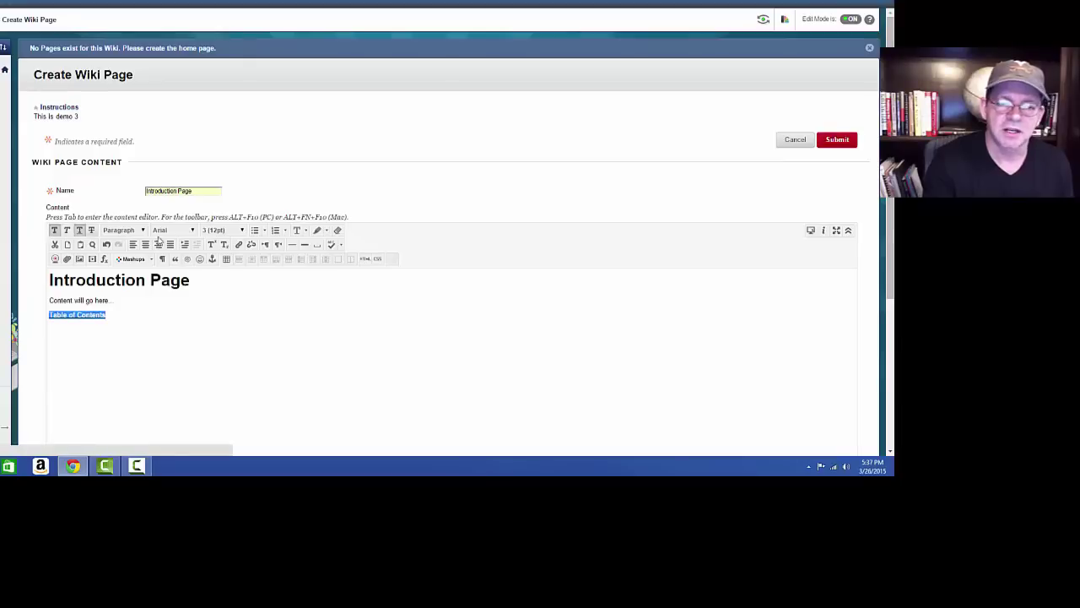
pyautogui.click(241, 230)
pyautogui.click(214, 283)
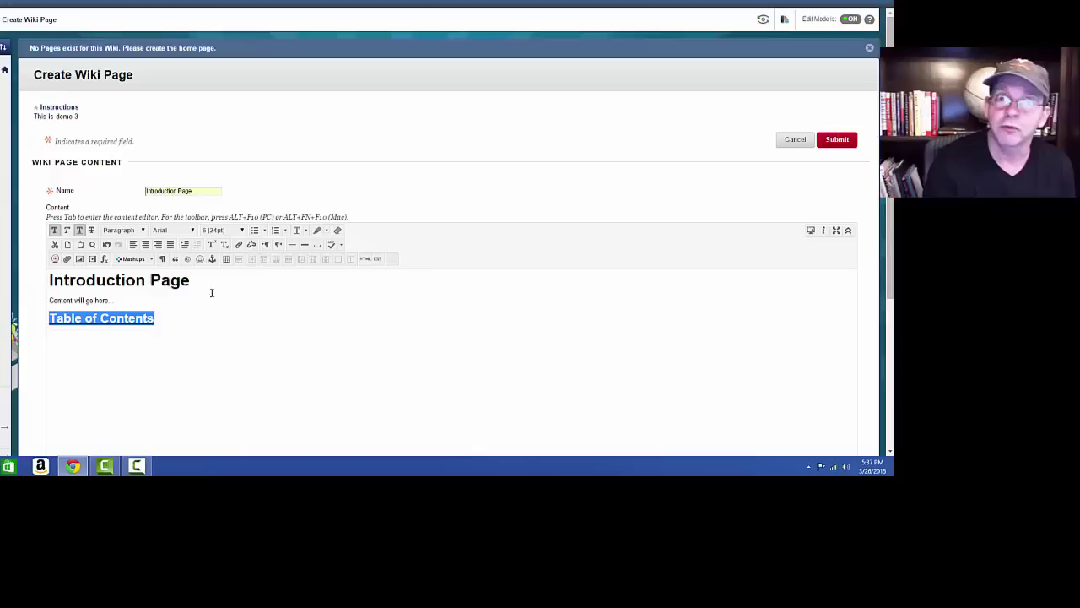
pyautogui.click(159, 343)
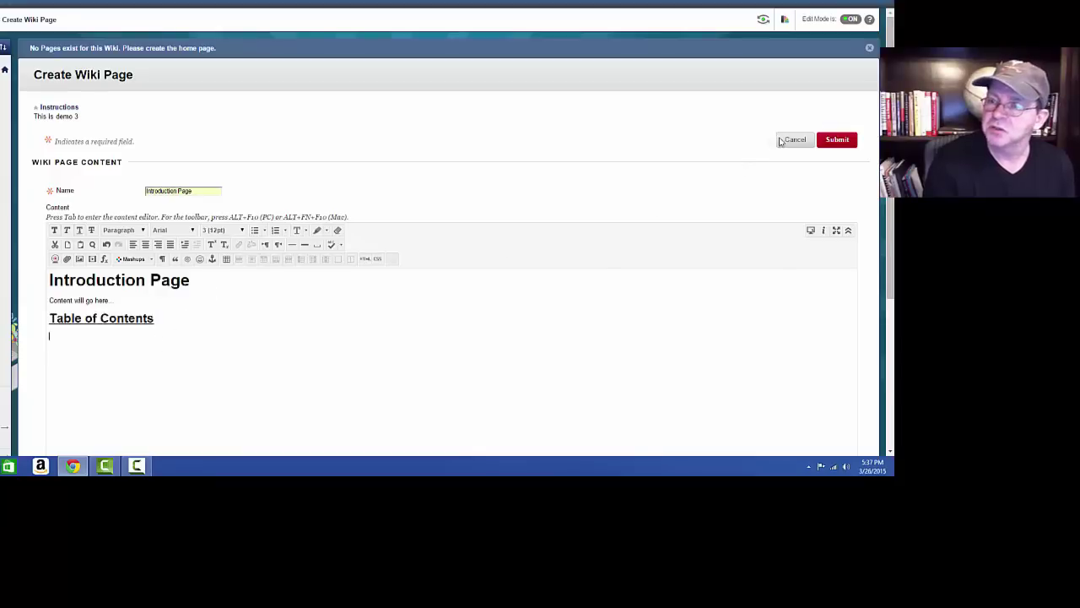
pyautogui.click(835, 140)
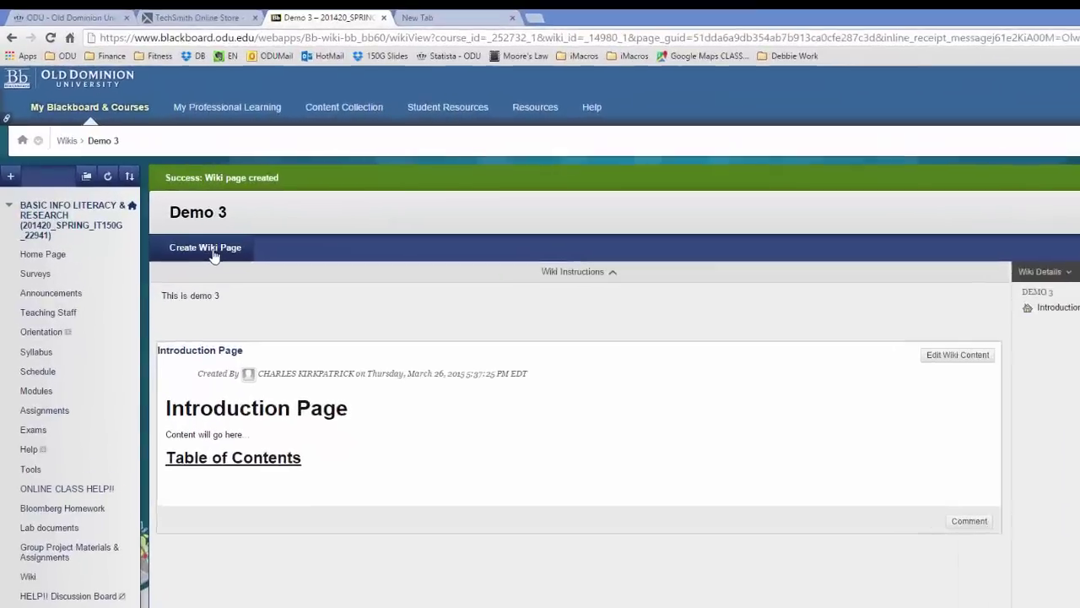
# Step: Add a wiki page named 'Linked Page 1' with content 'Linked Page 1 More content will go here.'
pyautogui.click(156, 222)
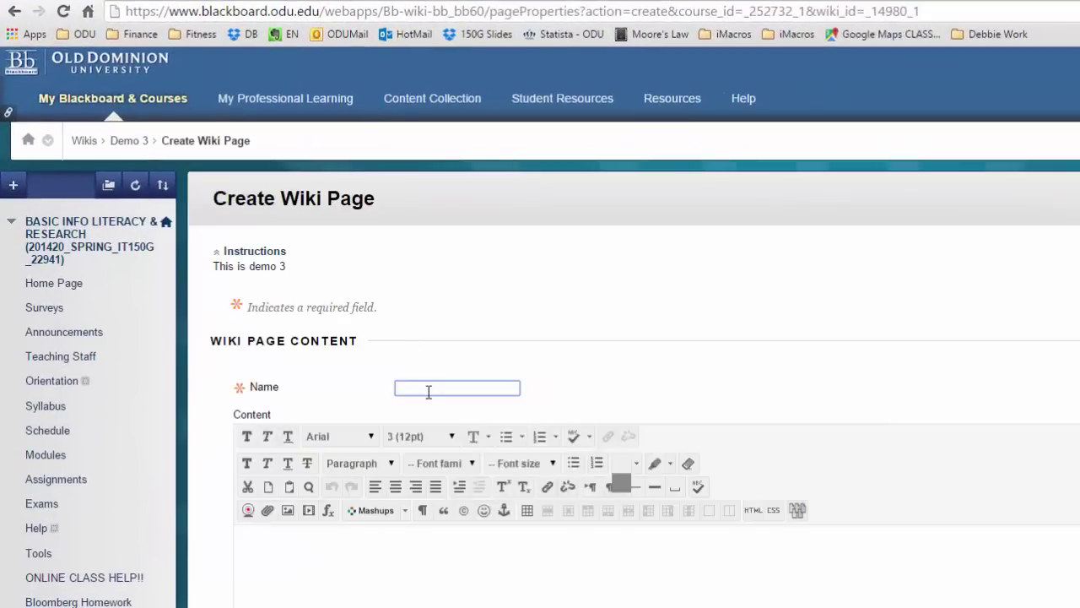
pyautogui.click(427, 388)
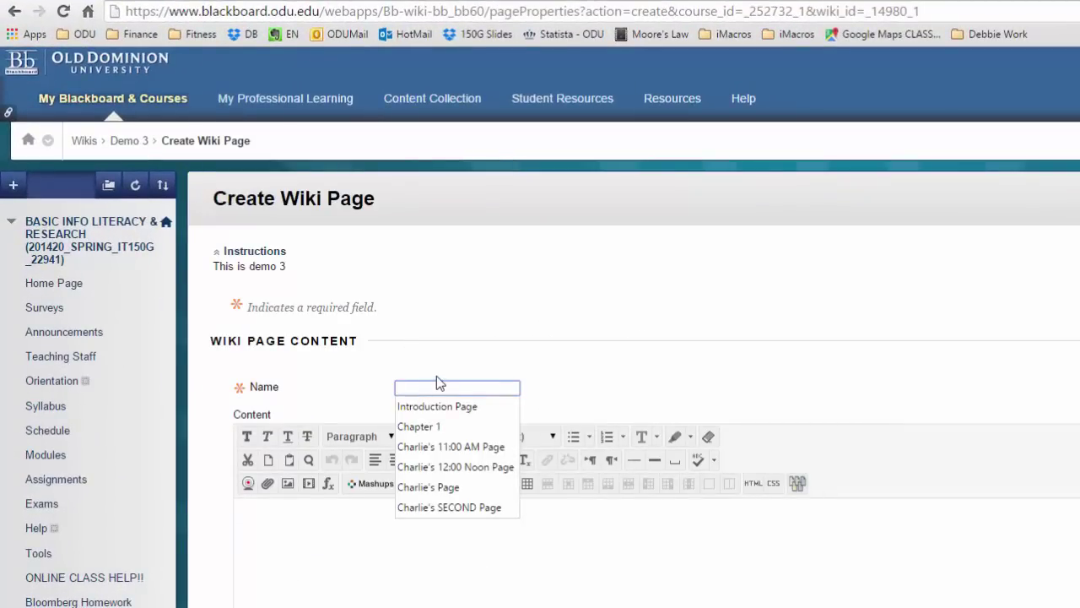
pyautogui.write('Linked Page 1')
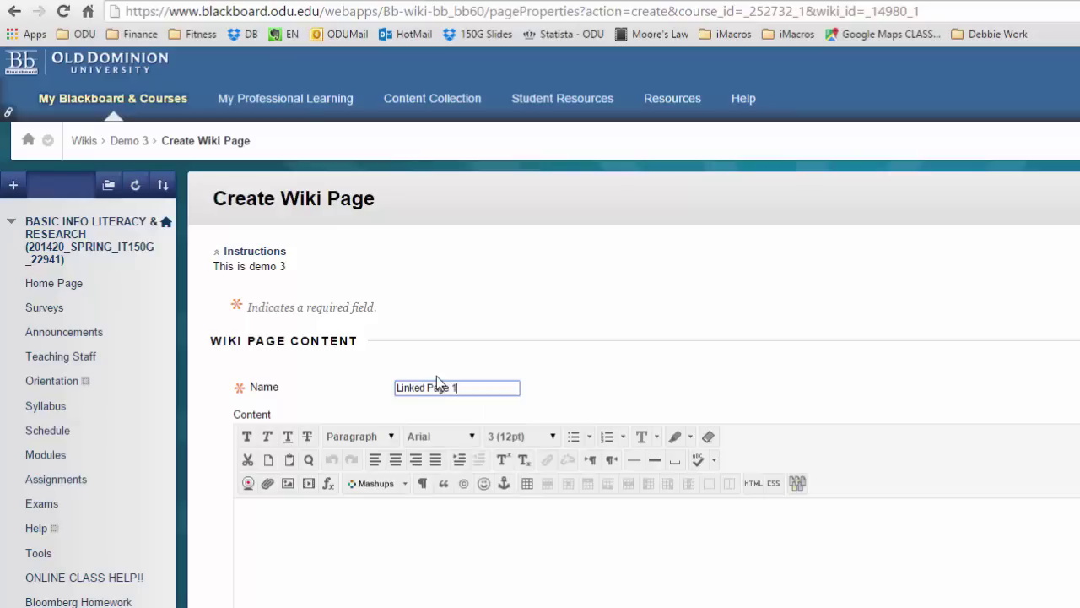
pyautogui.click(428, 550)
pyautogui.write('Linked Page 1 ')
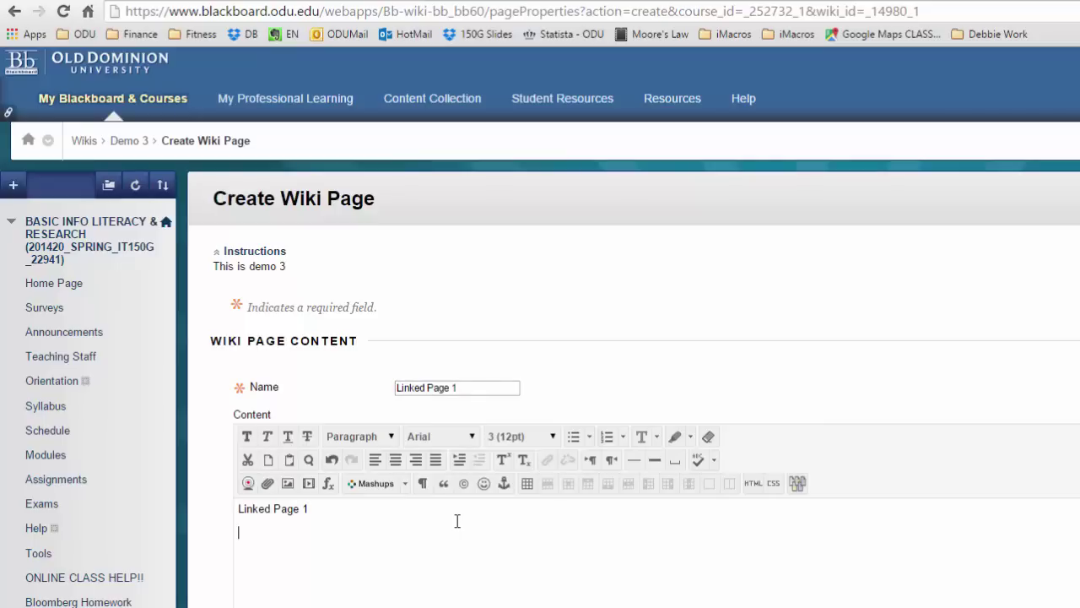
pyautogui.write('More content will go here.')
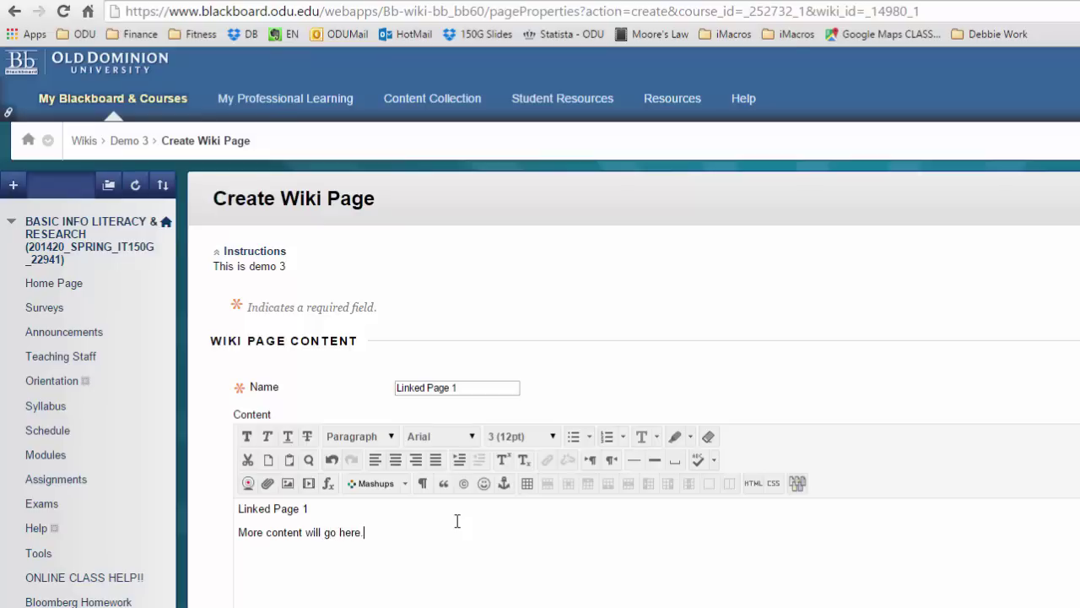
# Step: Make the 'Linked Page 1' heading line bold at 36pt
pyautogui.moveTo(342, 512); pyautogui.dragTo(232, 503)
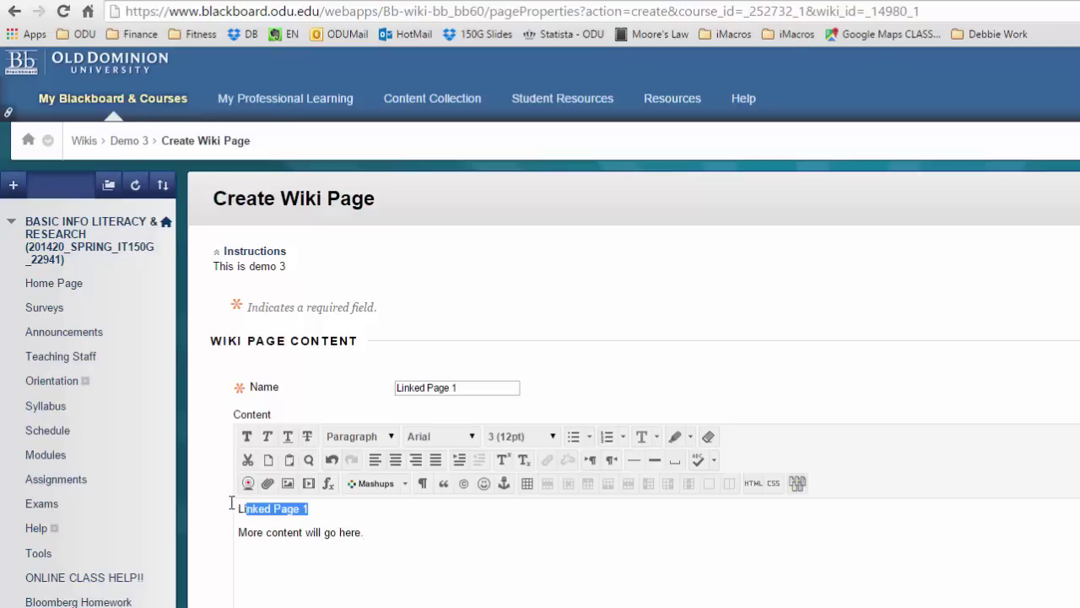
pyautogui.click(248, 436)
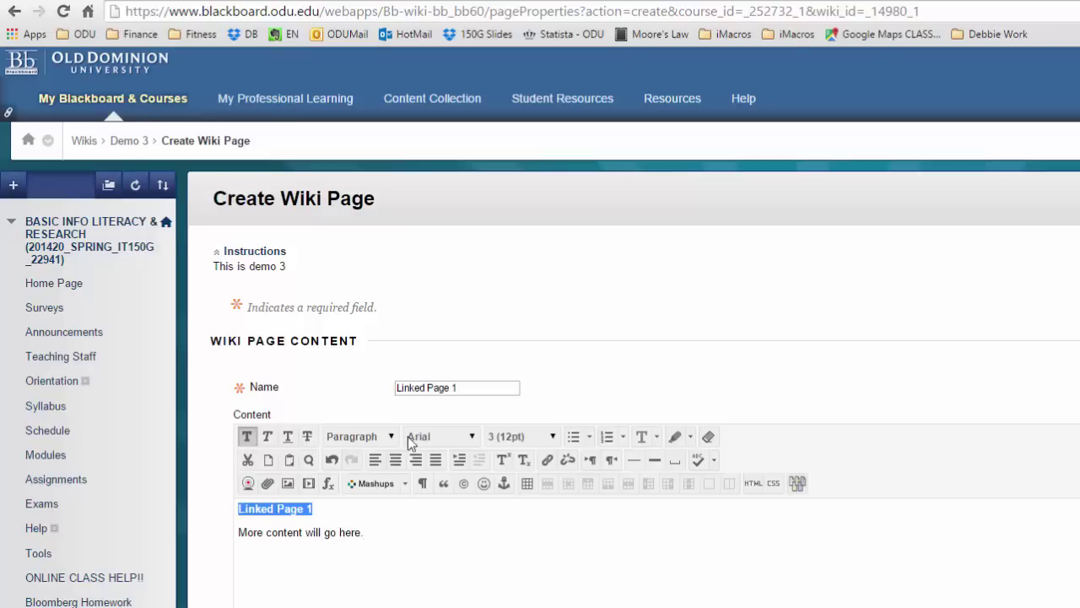
pyautogui.click(501, 440)
pyautogui.click(514, 535)
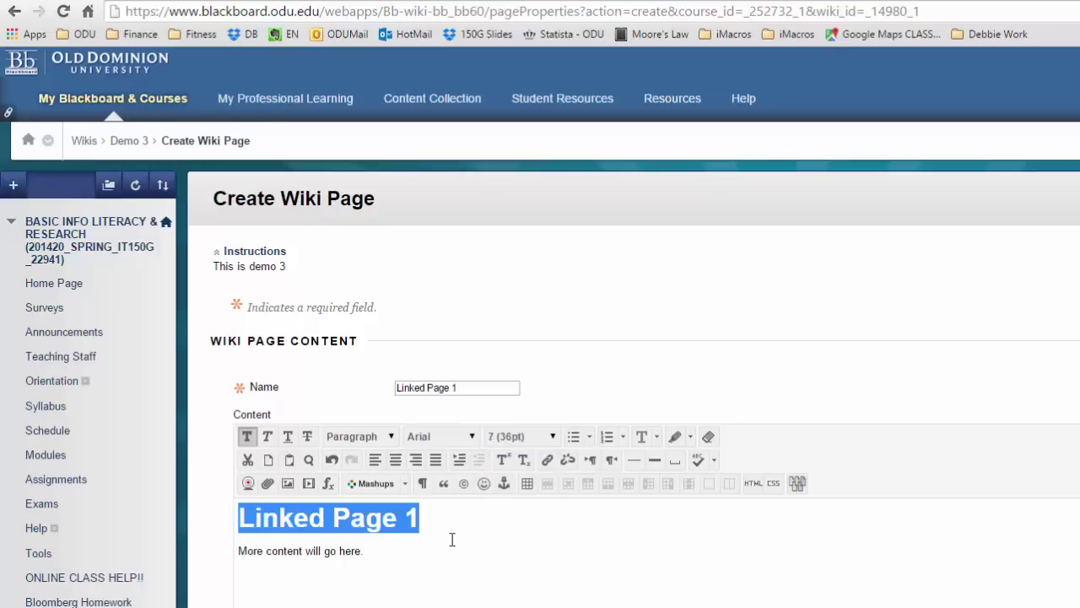
pyautogui.click(447, 557)
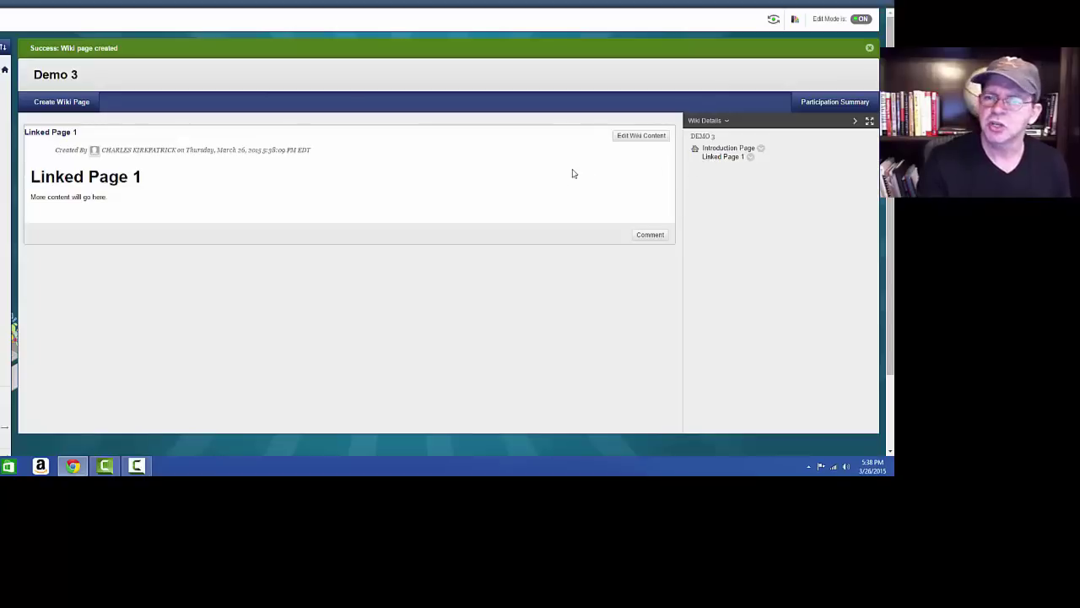
# Step: Reopen the Introduction Page for editing, with the cursor below 'Table of Contents'
pyautogui.click(723, 147)
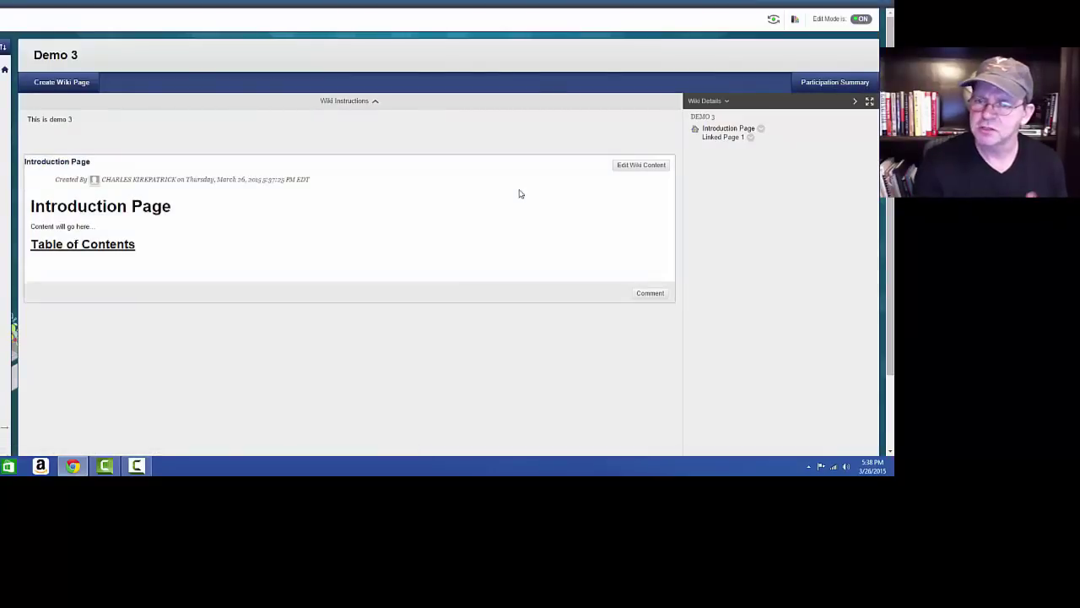
pyautogui.click(636, 167)
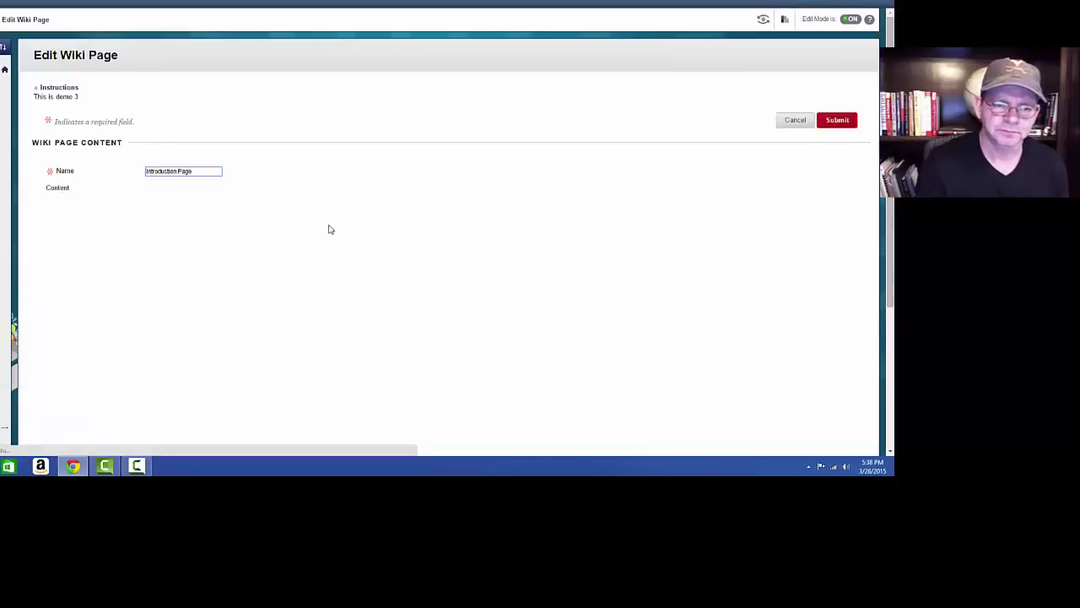
pyautogui.click(179, 310)
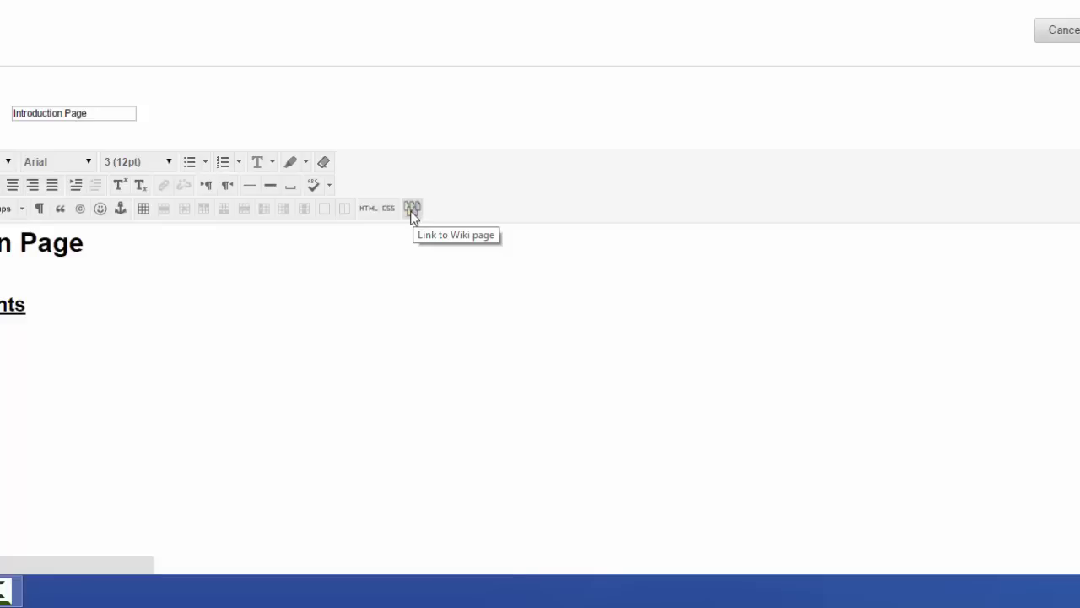
# Step: Insert a wiki link named 'Chapter 1' pointing to Linked Page 1 under Table of Contents
pyautogui.click(412, 210)
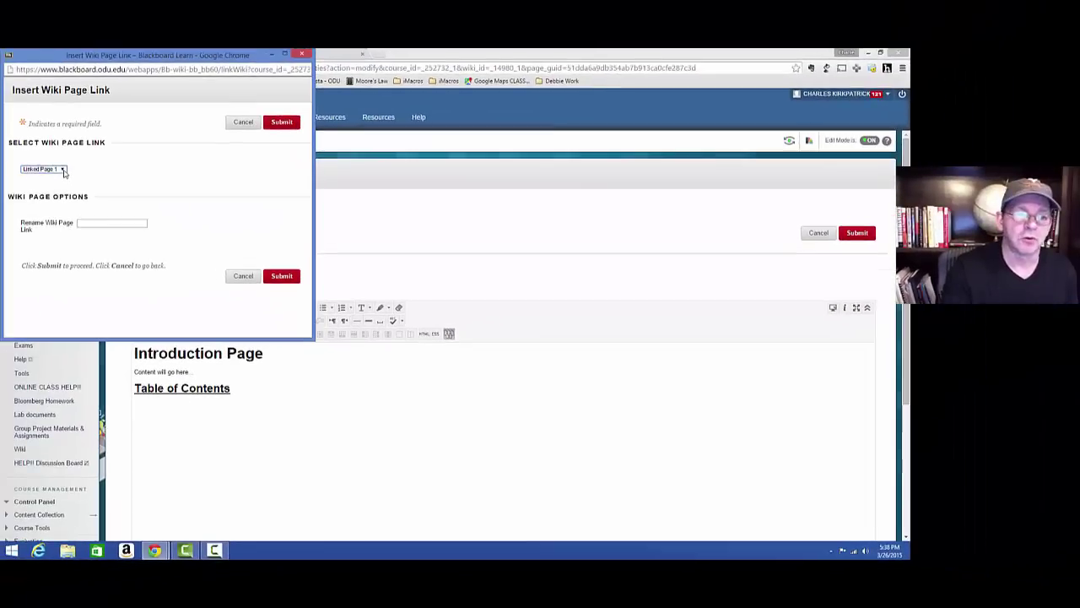
pyautogui.click(51, 170)
pyautogui.click(146, 173)
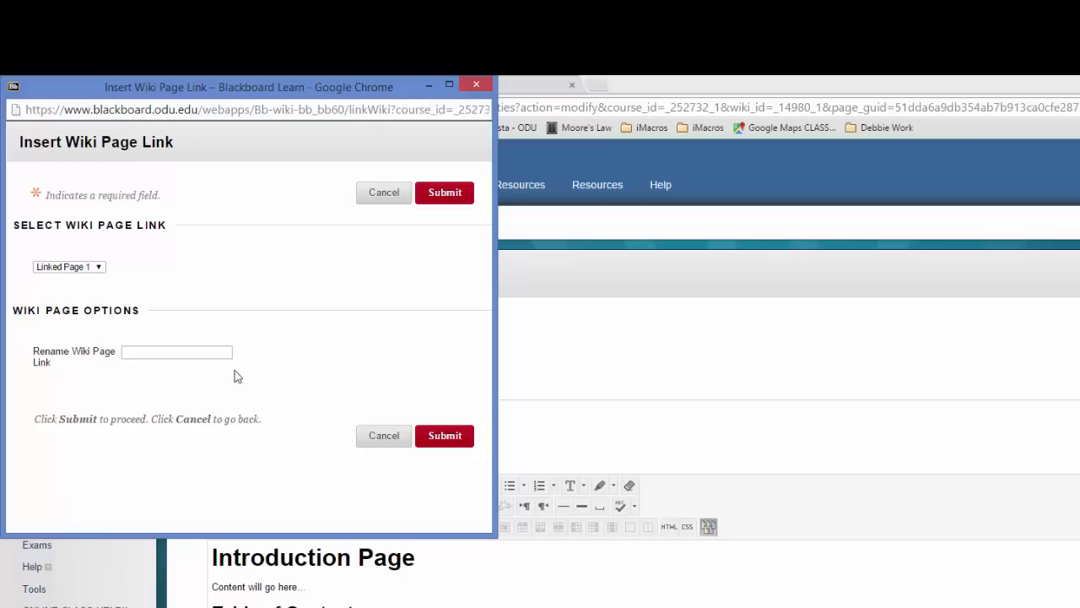
pyautogui.click(196, 352)
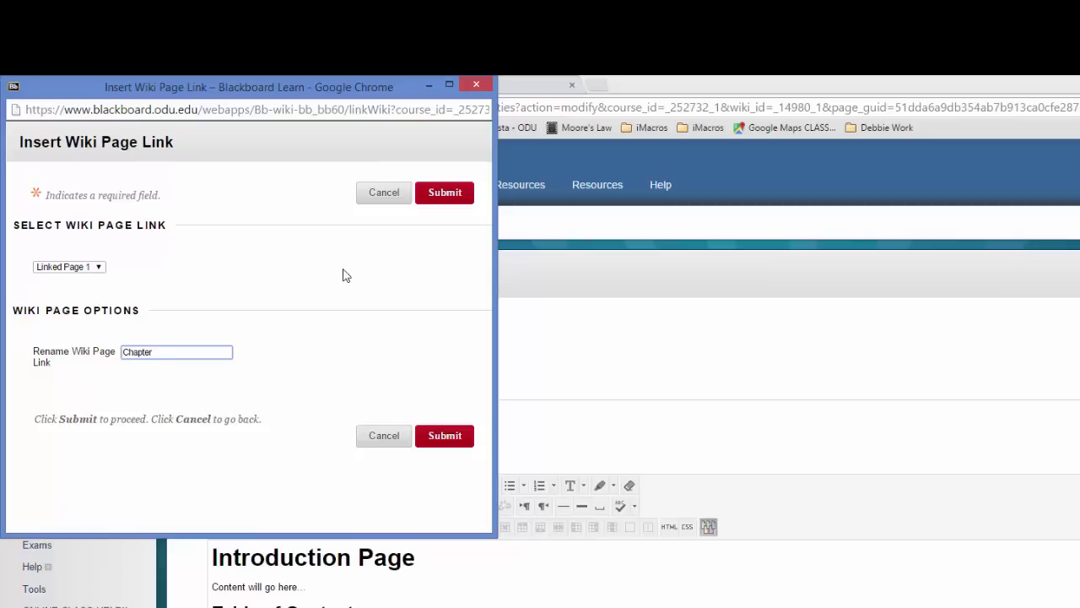
pyautogui.click(445, 435)
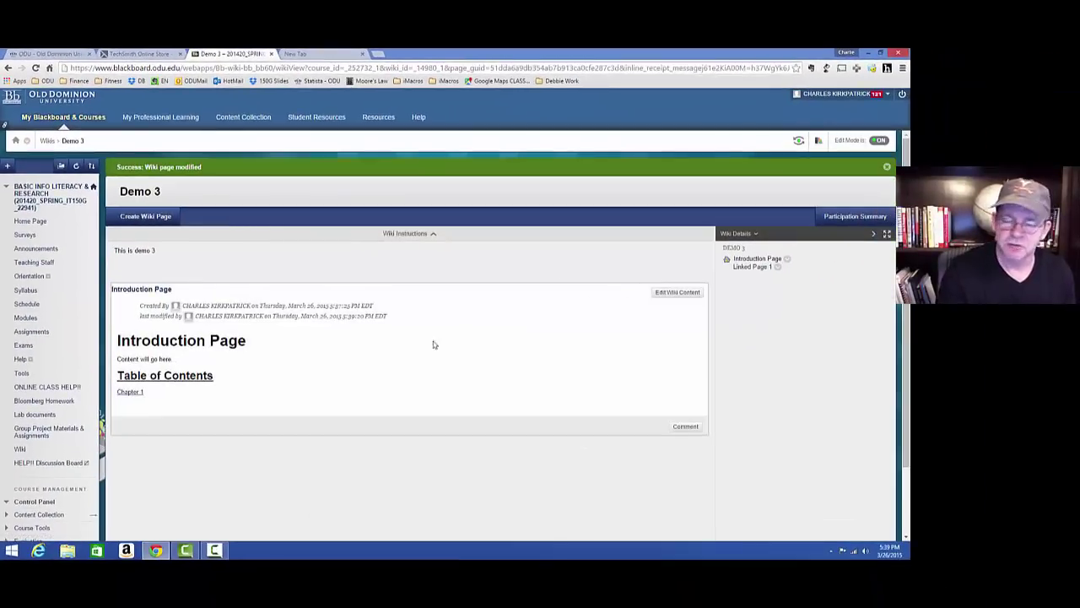
# Step: Follow the 'Chapter 1' link on the Introduction Page to reach Linked Page 1
pyautogui.click(132, 396)
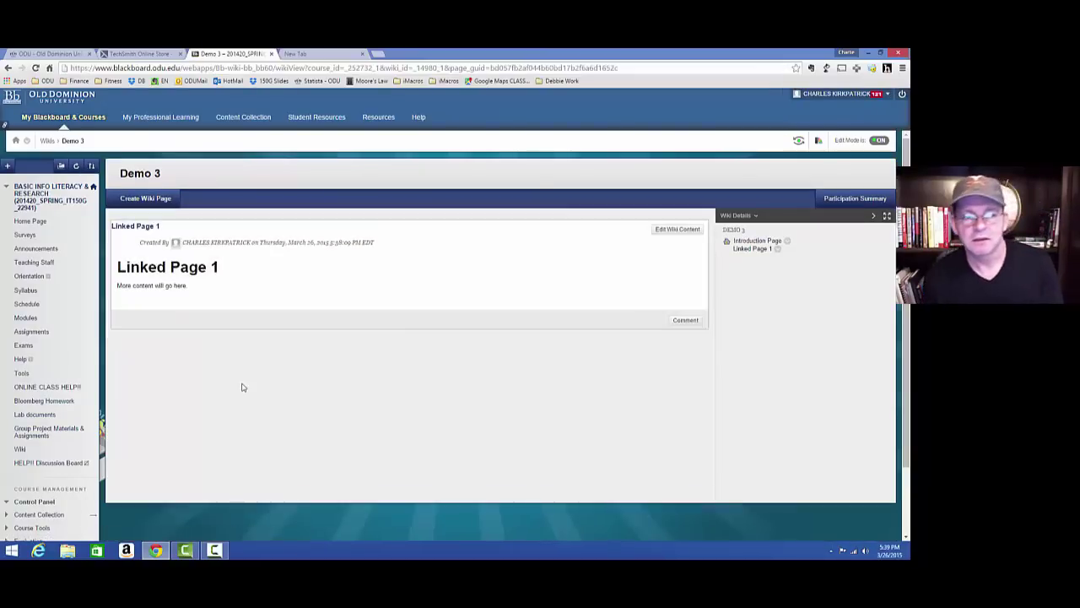